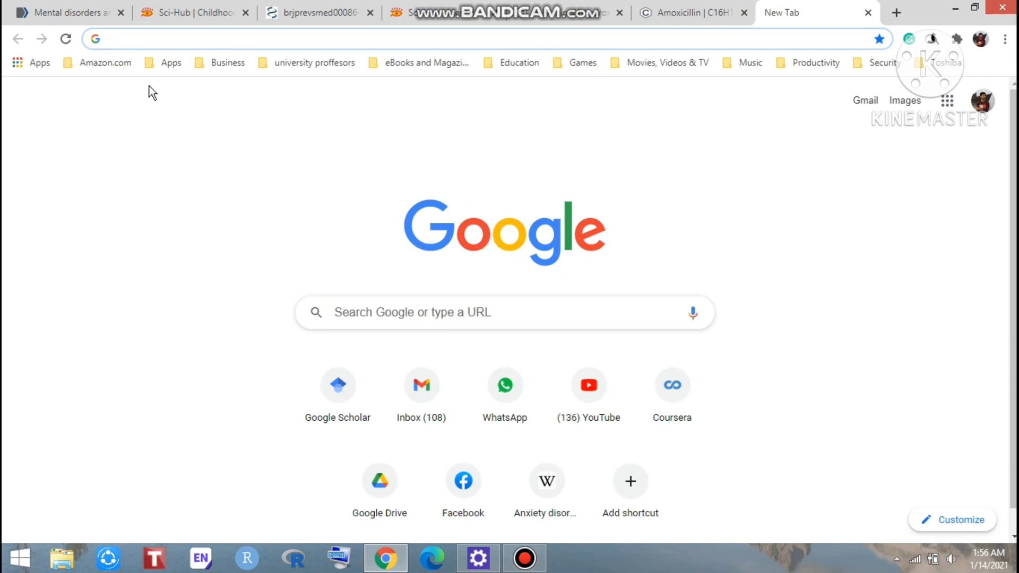
- Search Google for 'pubchem' and go to the PubChem homepage from the results
click(133, 40)
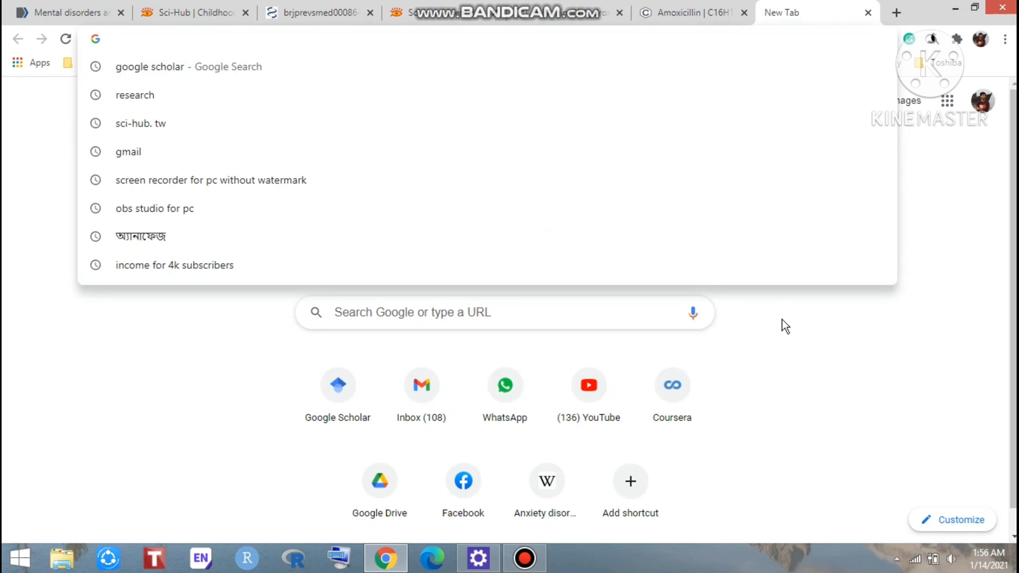
text(pubche)
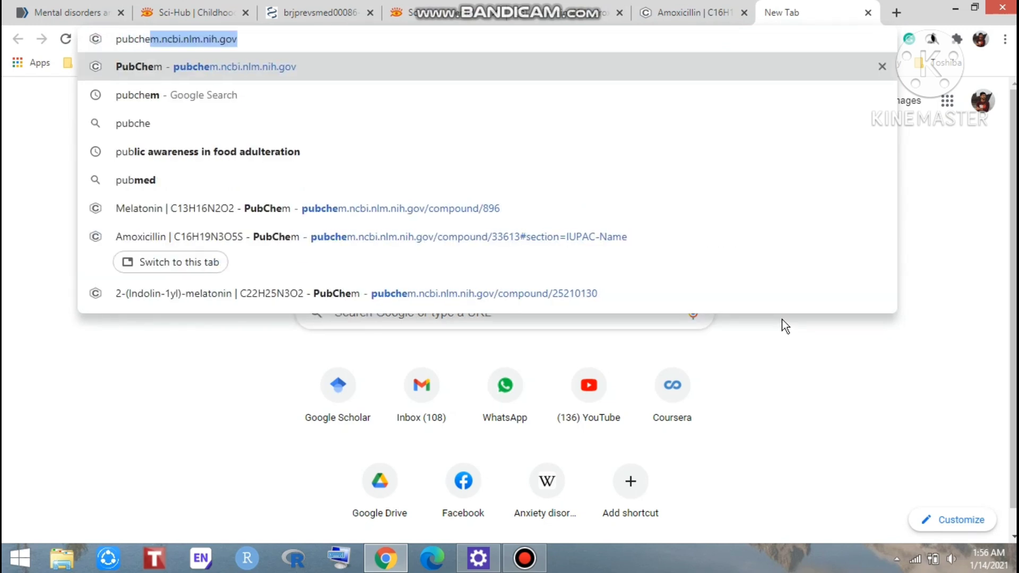
text(m.ncbi.)
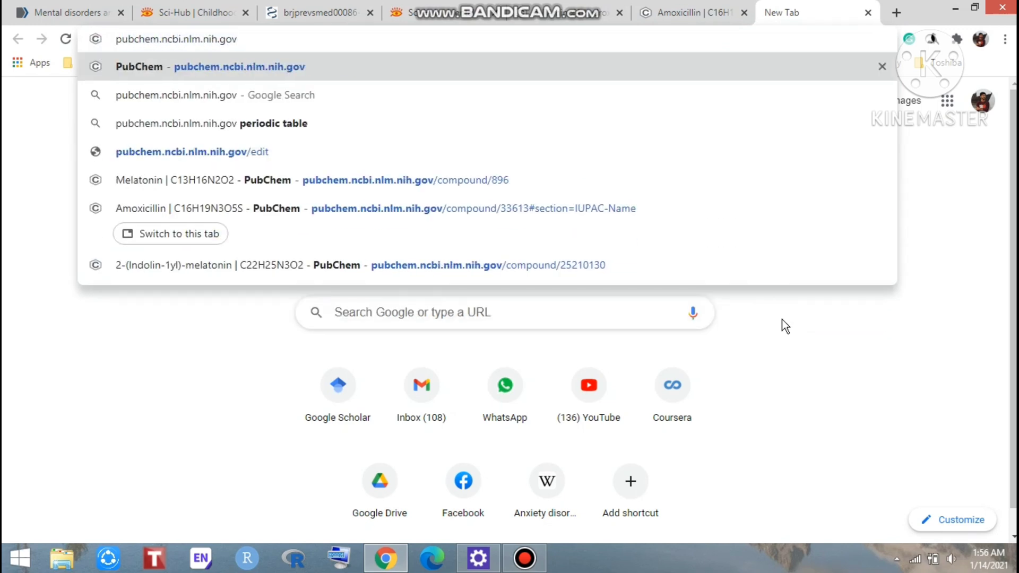
text(nlm.n)
key(BackSpace)
key(BackSpace)
key(BackSpace)
key(BackSpace)
key(BackSpace)
key(BackSpace)
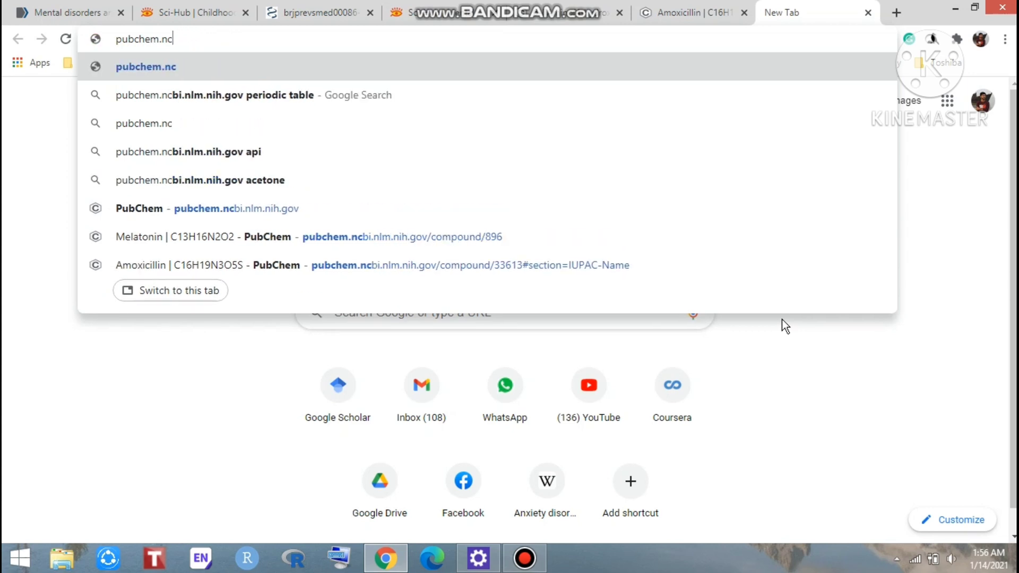
key(BackSpace)
key(BackSpace)
key(BackSpace)
key(Return)
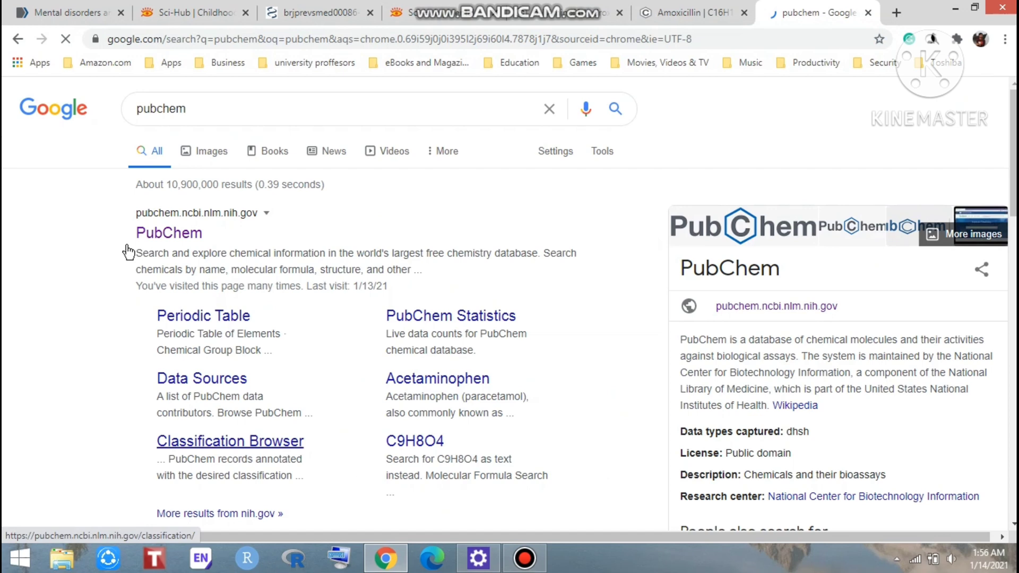
click(159, 234)
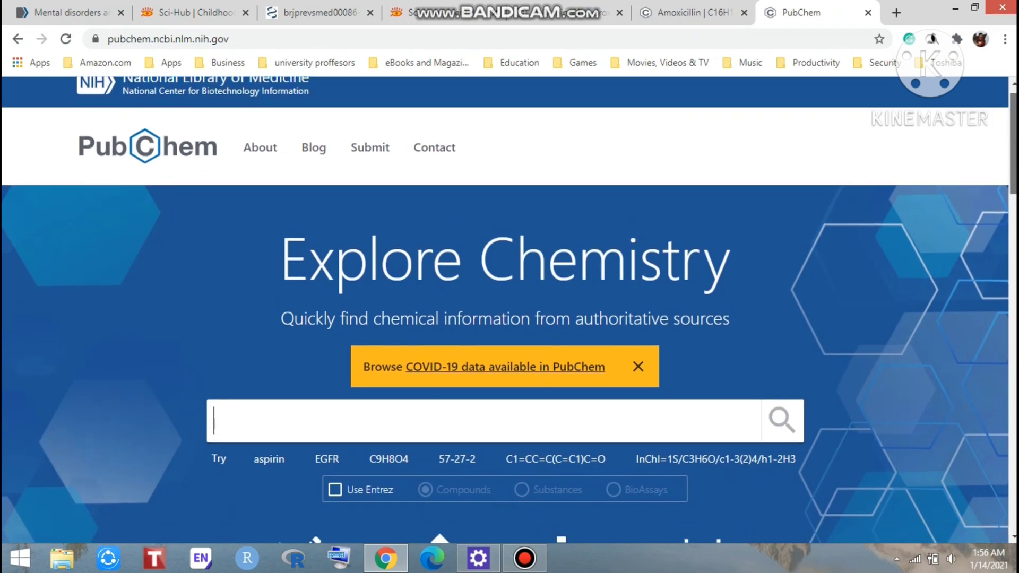
scroll(510, 319, down, 2)
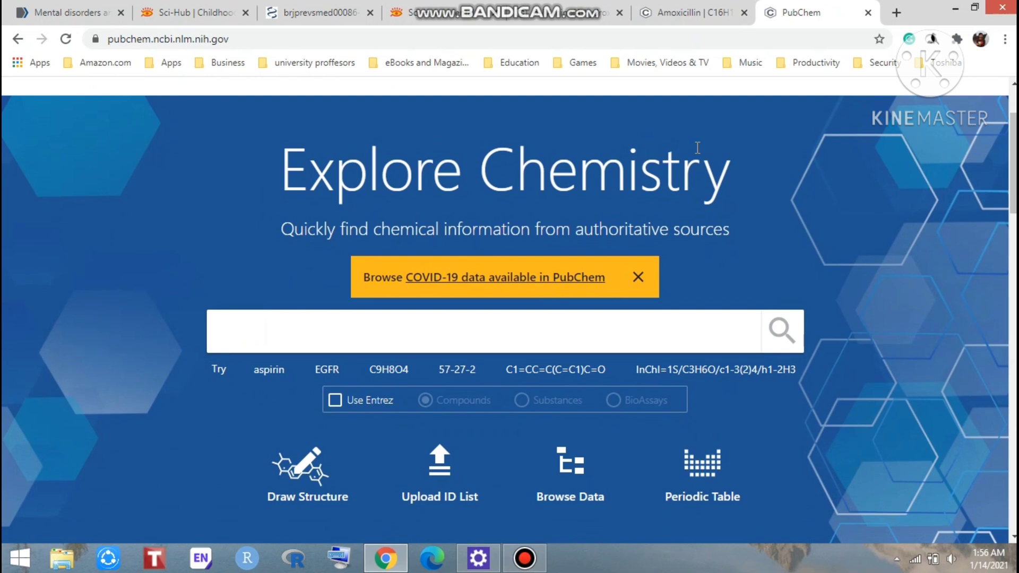
text(a)
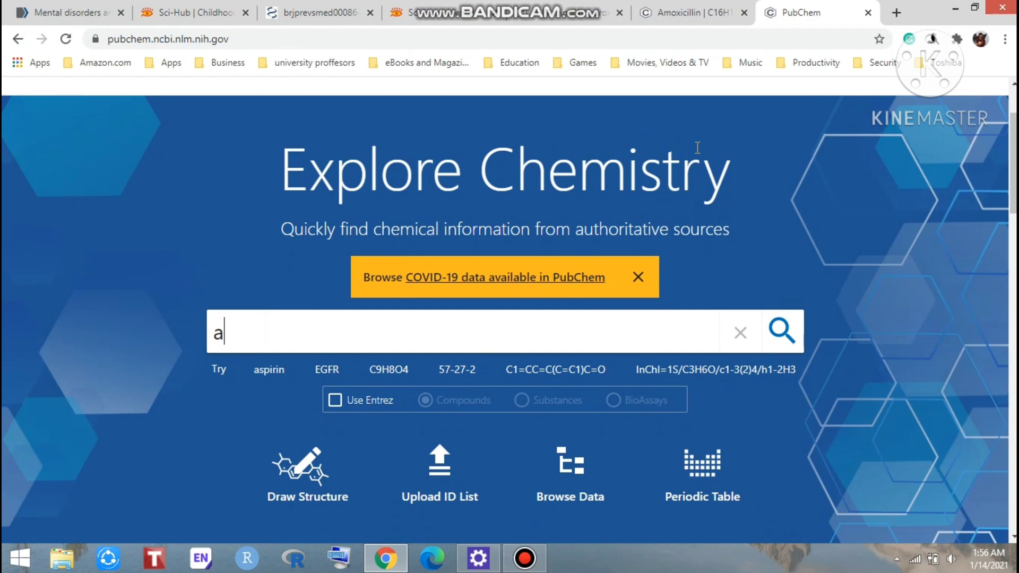
text(mox)
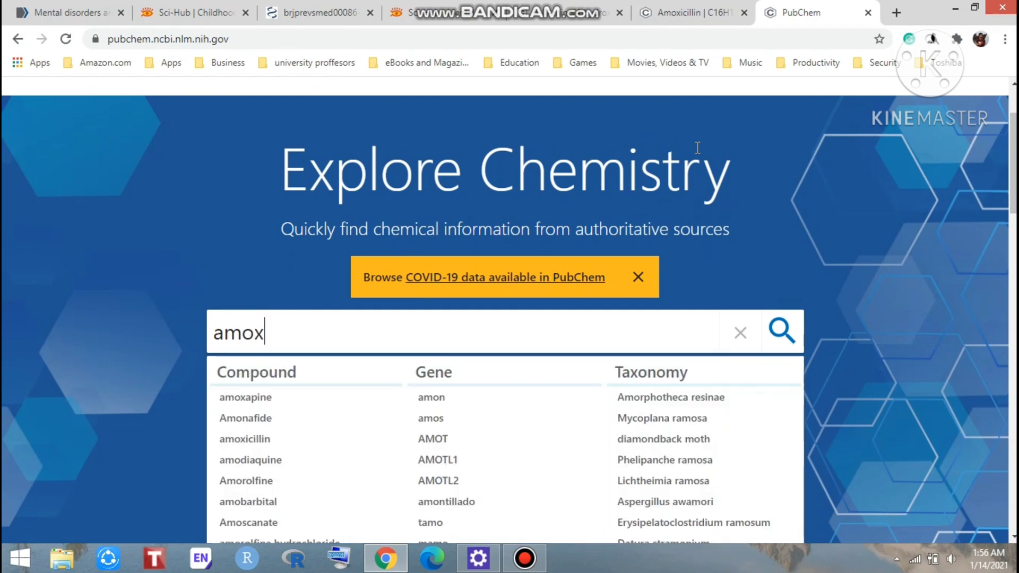
text(icillin)
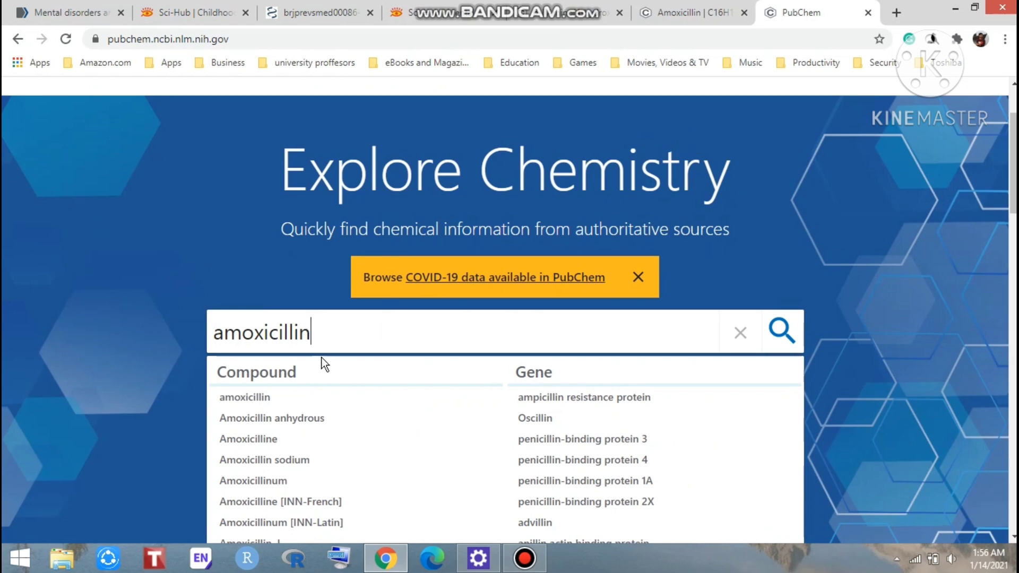
- Search PubChem for 'amoxicillin' to get its best-match compound result
click(265, 400)
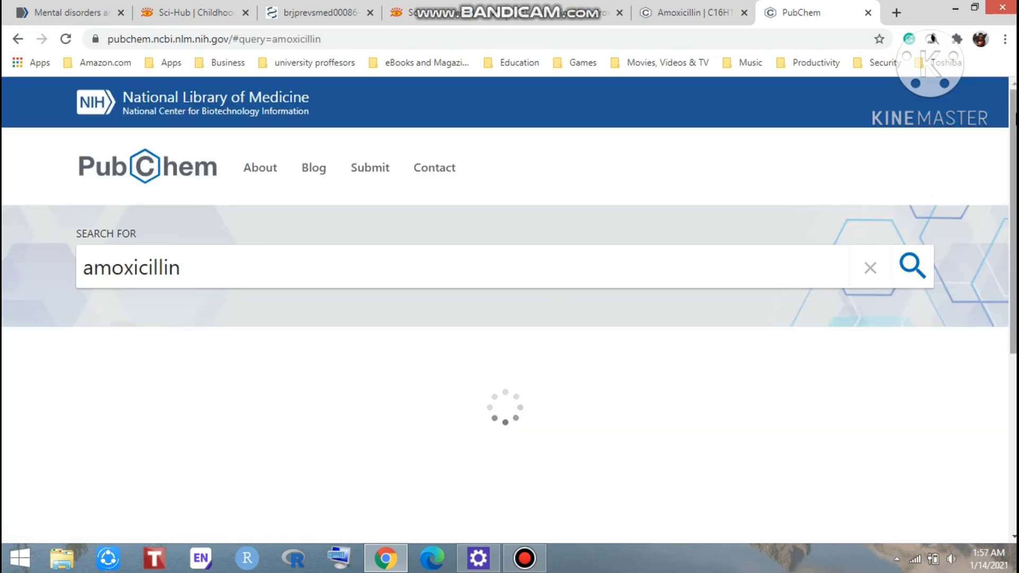
scroll(625, 272, down, 1)
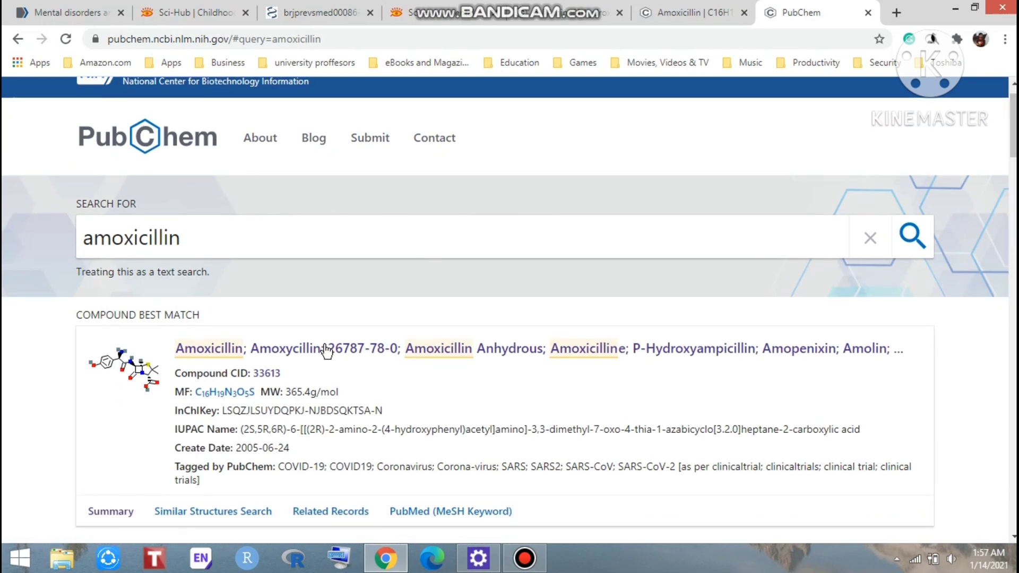
- Go to the Amoxicillin compound record (CID 33613) and review its summary
click(234, 358)
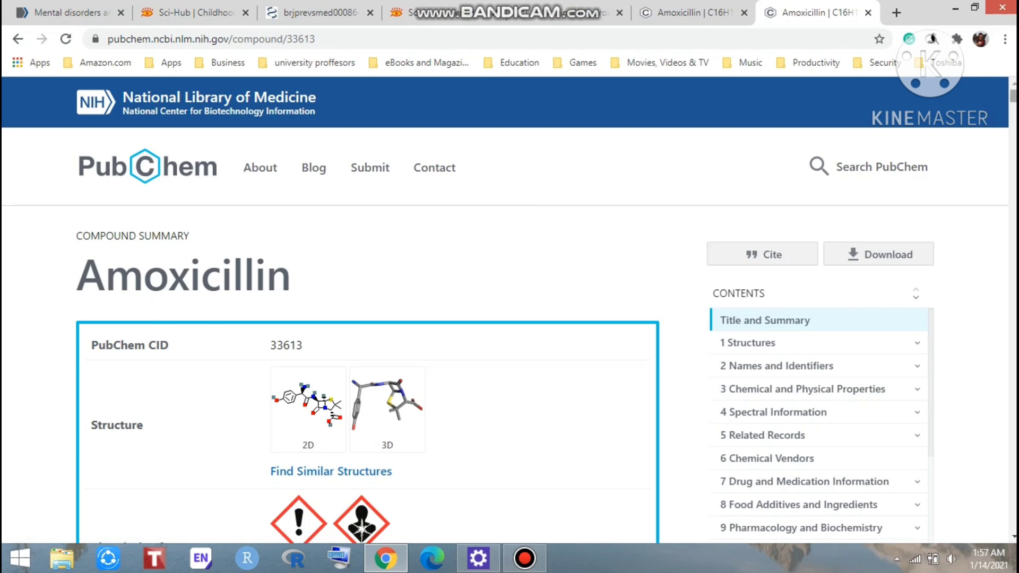
scroll(510, 359, down, 10)
scroll(511, 358, up, 2)
scroll(510, 359, up, 5)
scroll(510, 358, up, 5)
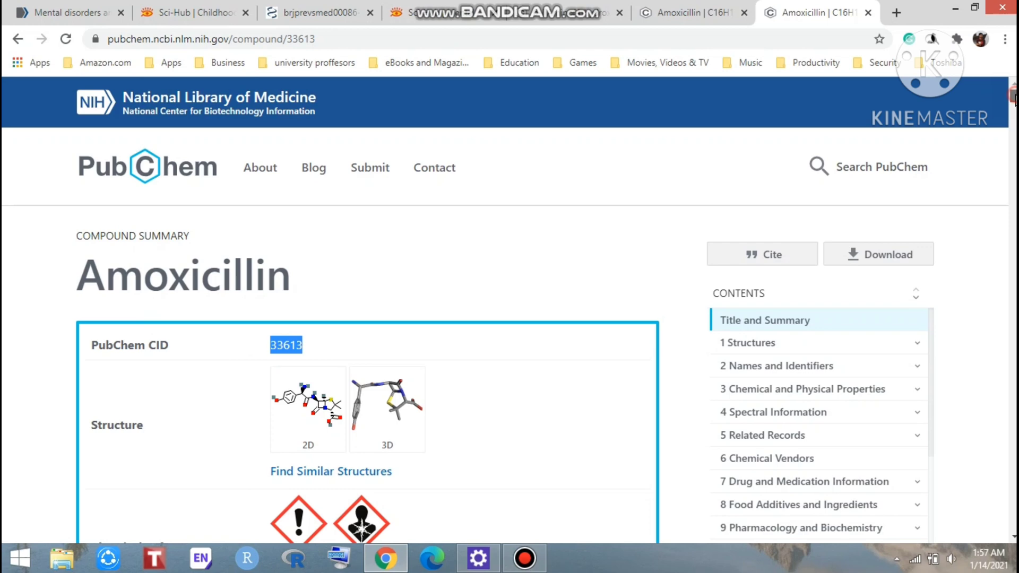
scroll(1011, 94, down, 5)
scroll(1012, 94, up, 3)
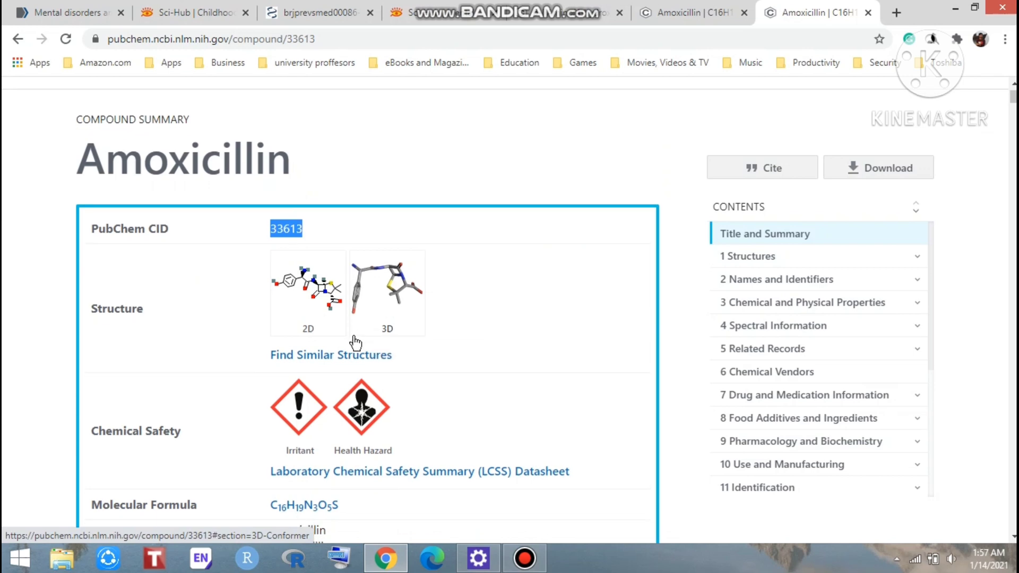
scroll(238, 433, down, 3)
scroll(239, 387, down, 3)
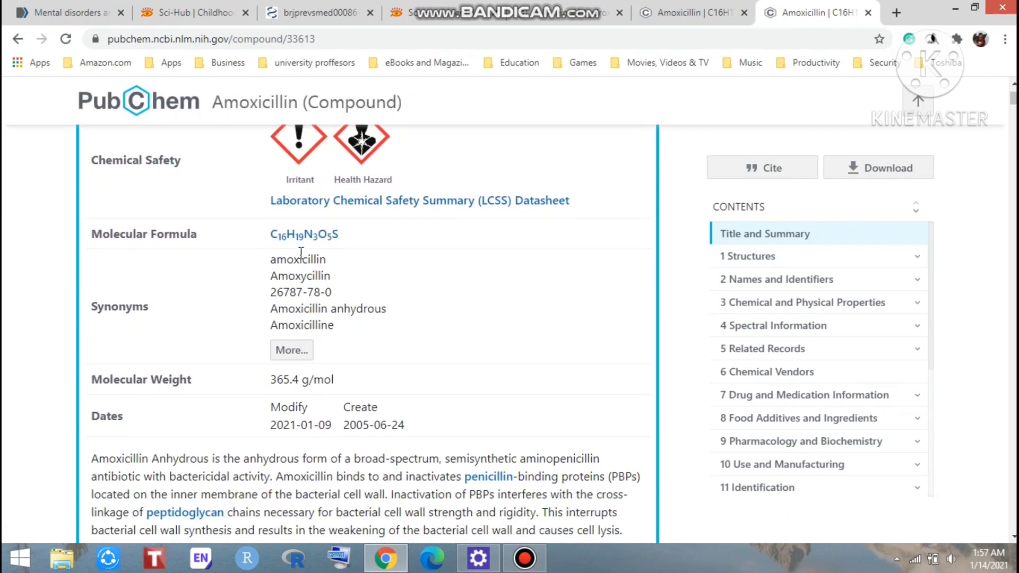
scroll(302, 308, down, 10)
scroll(193, 212, up, 2)
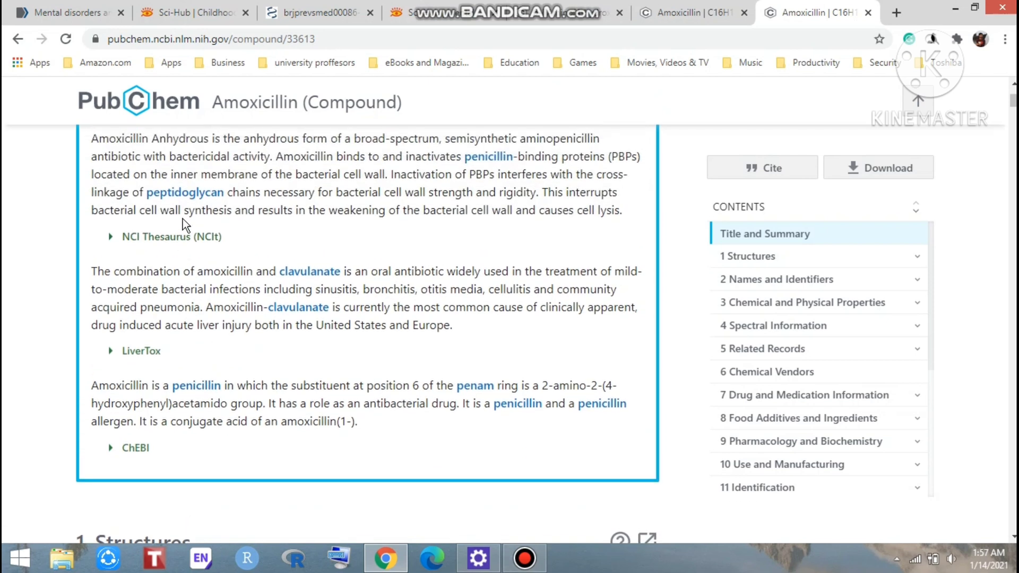
scroll(193, 213, up, 1)
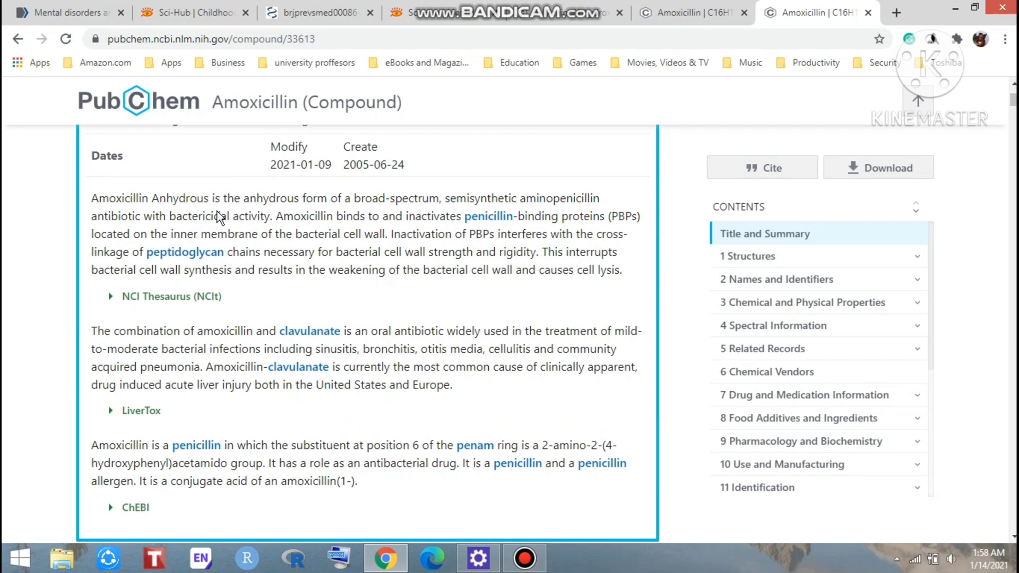
scroll(303, 331, down, 1)
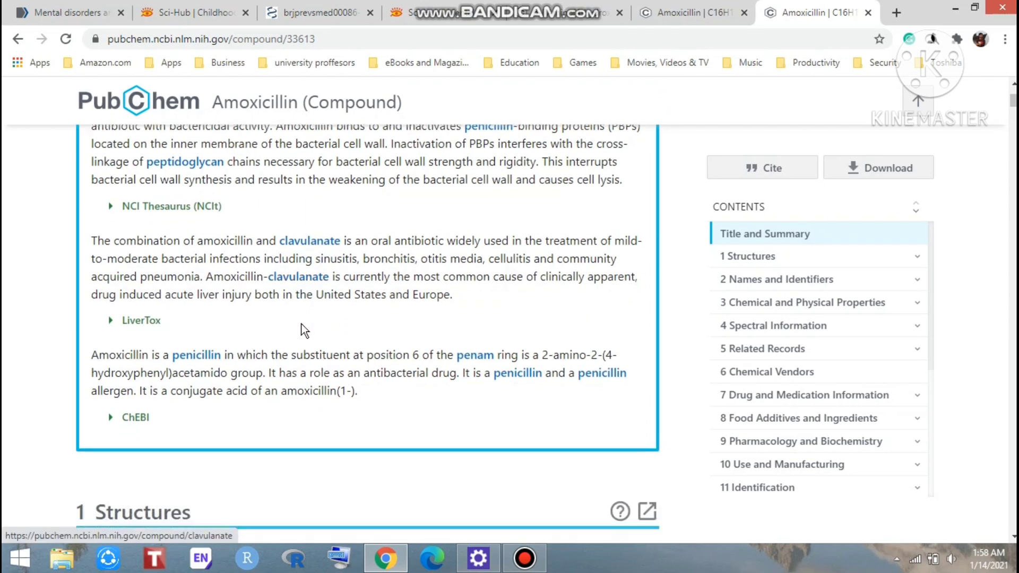
scroll(303, 330, down, 3)
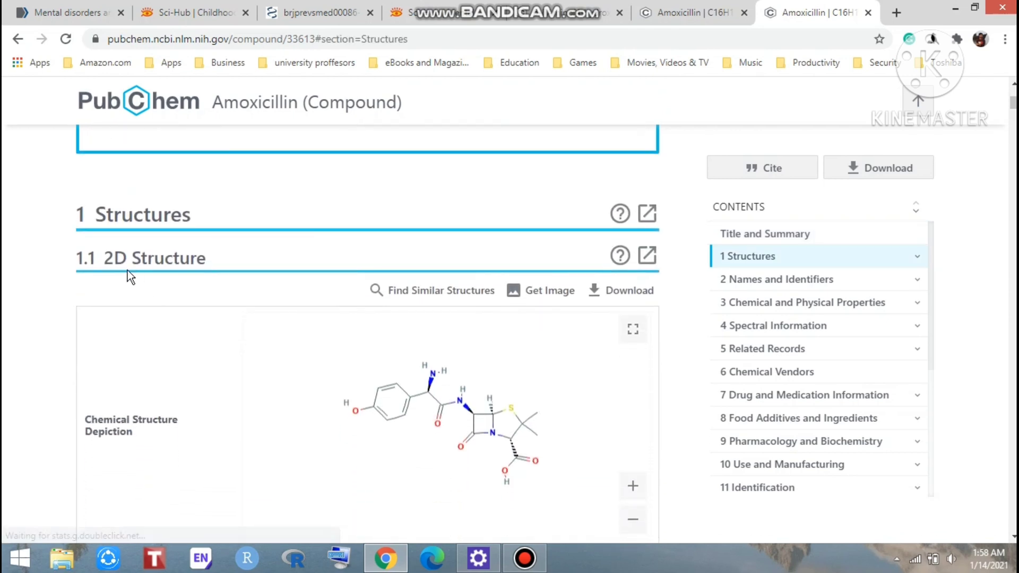
scroll(402, 276, down, 1)
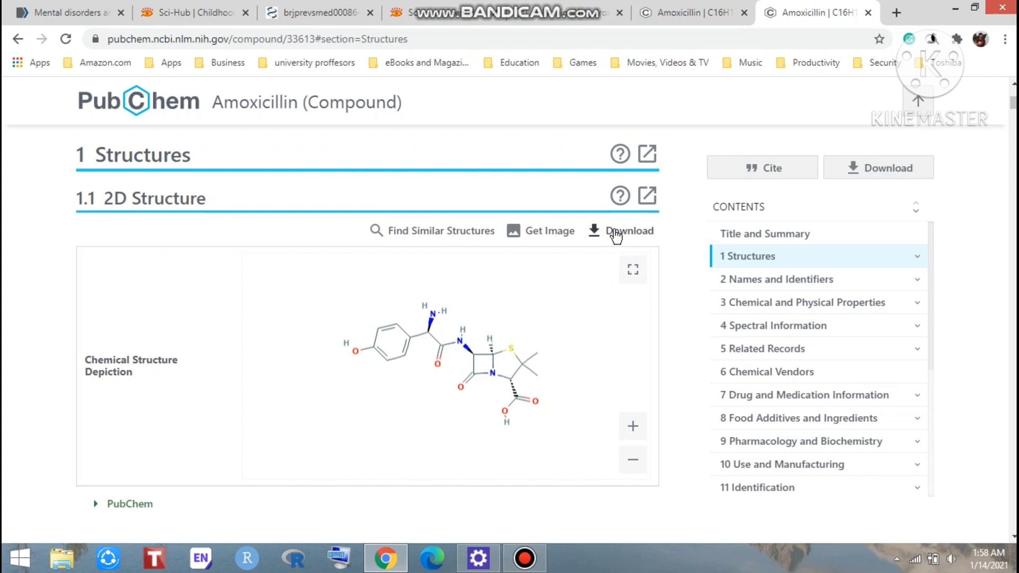
scroll(611, 232, down, 1)
scroll(278, 337, down, 3)
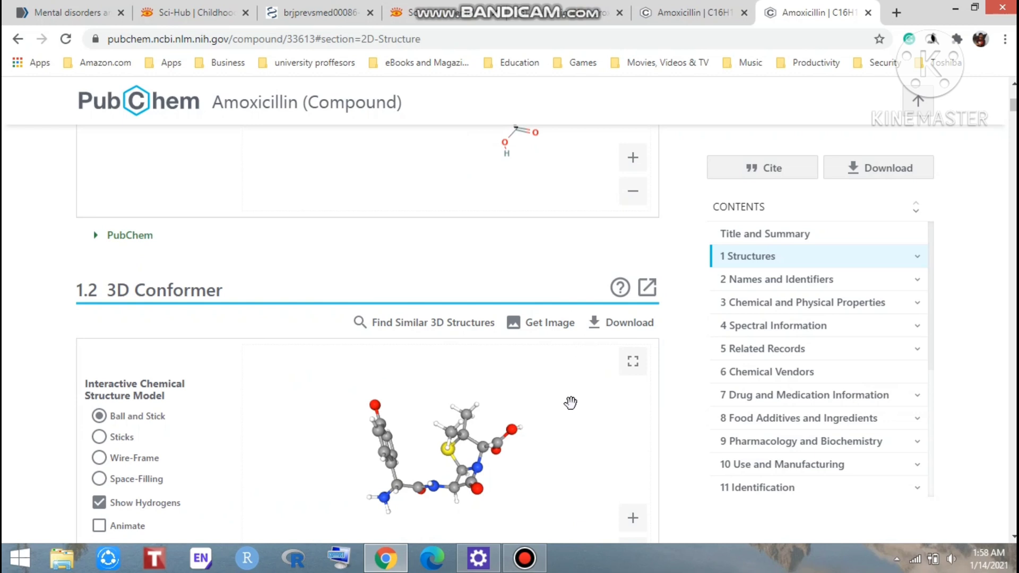
scroll(572, 405, down, 1)
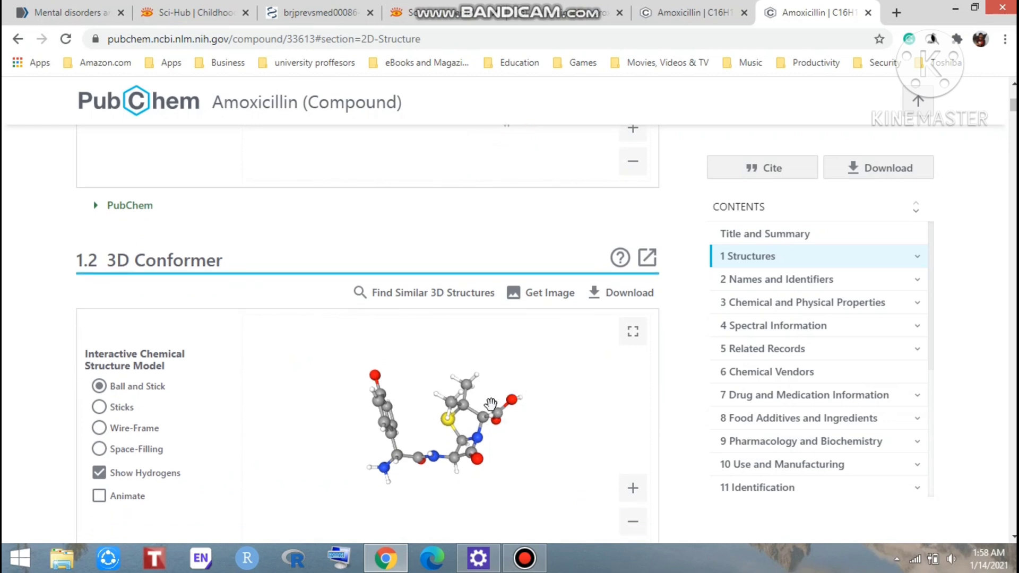
scroll(491, 403, down, 1)
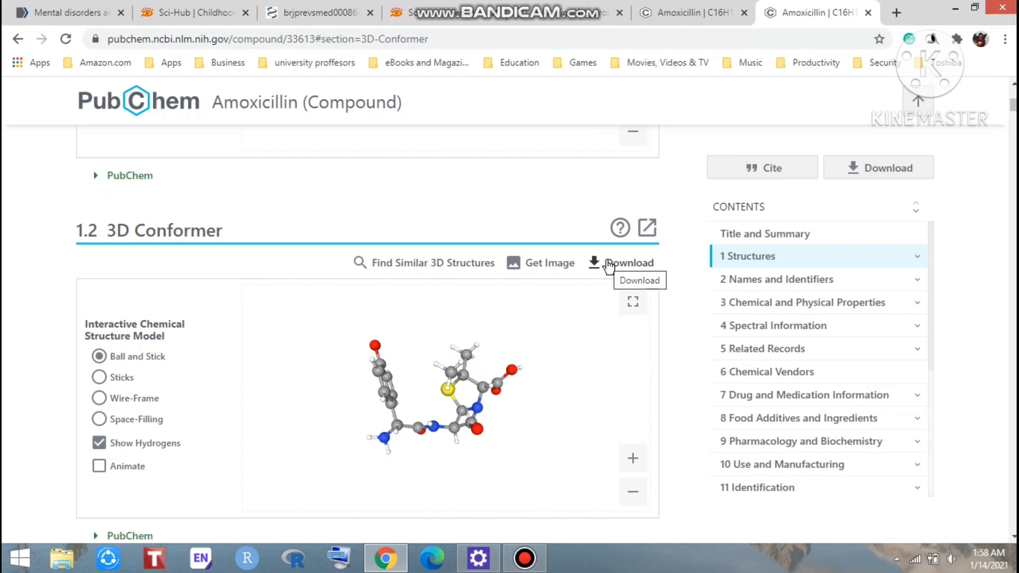
scroll(608, 267, down, 1)
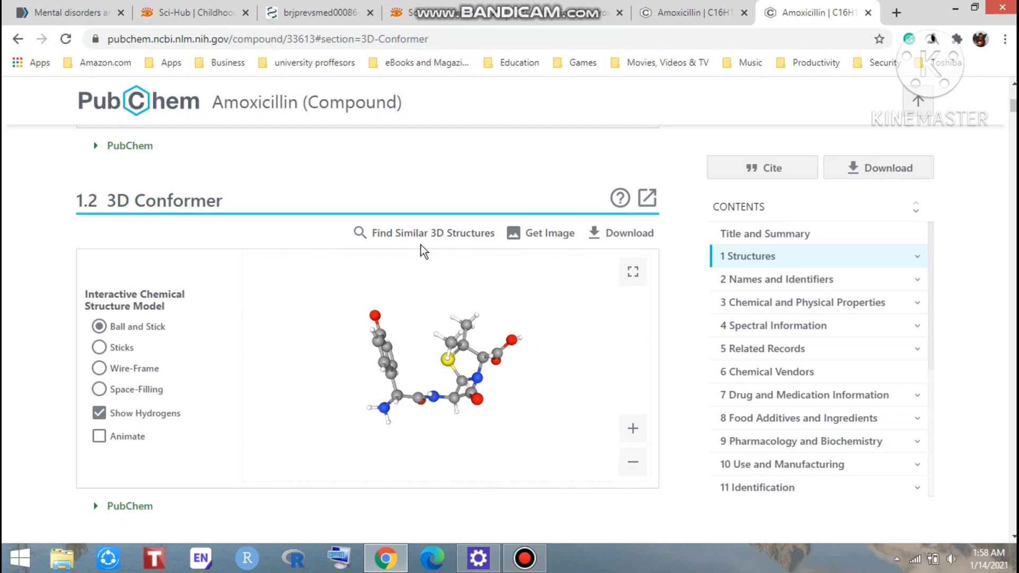
- Rotate the Amoxicillin 3D conformer ball-and-stick model to view other sides
click(473, 344)
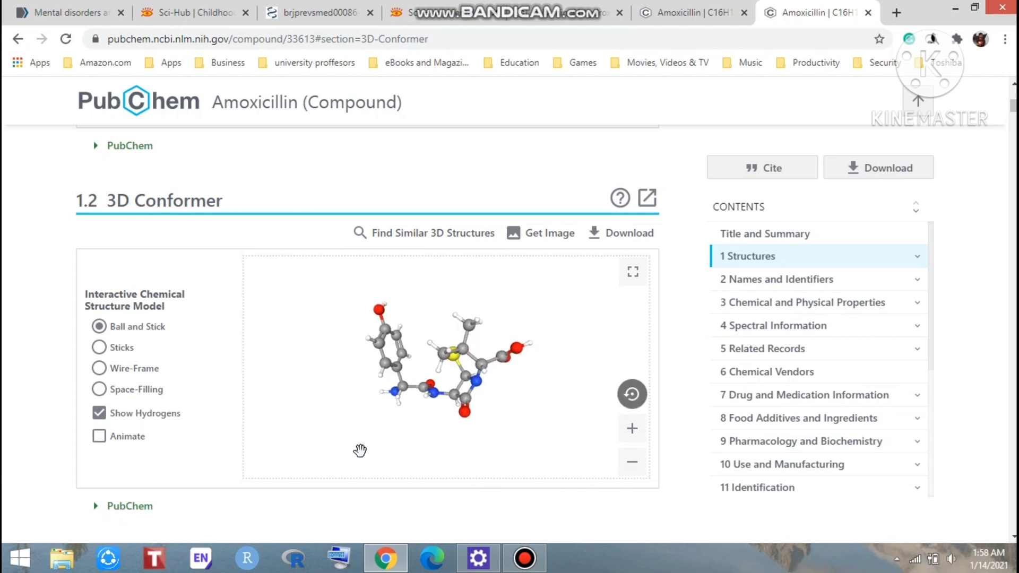
mouse_move(474, 344)
mouse_down()
mouse_move(237, 252)
mouse_move(508, 323)
mouse_move(539, 229)
mouse_move(501, 412)
mouse_move(412, 473)
mouse_move(365, 538)
mouse_move(355, 431)
mouse_move(376, 342)
mouse_move(509, 411)
mouse_move(374, 319)
mouse_up()
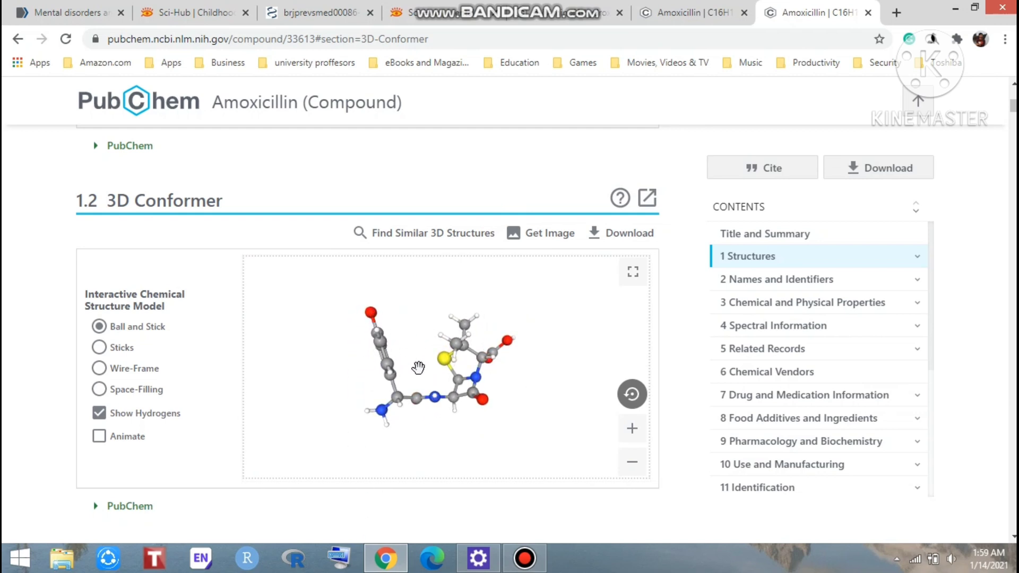
mouse_move(483, 350)
mouse_down()
mouse_move(505, 422)
mouse_move(489, 471)
mouse_move(483, 415)
mouse_up()
scroll(474, 357, down, 1)
scroll(474, 356, down, 2)
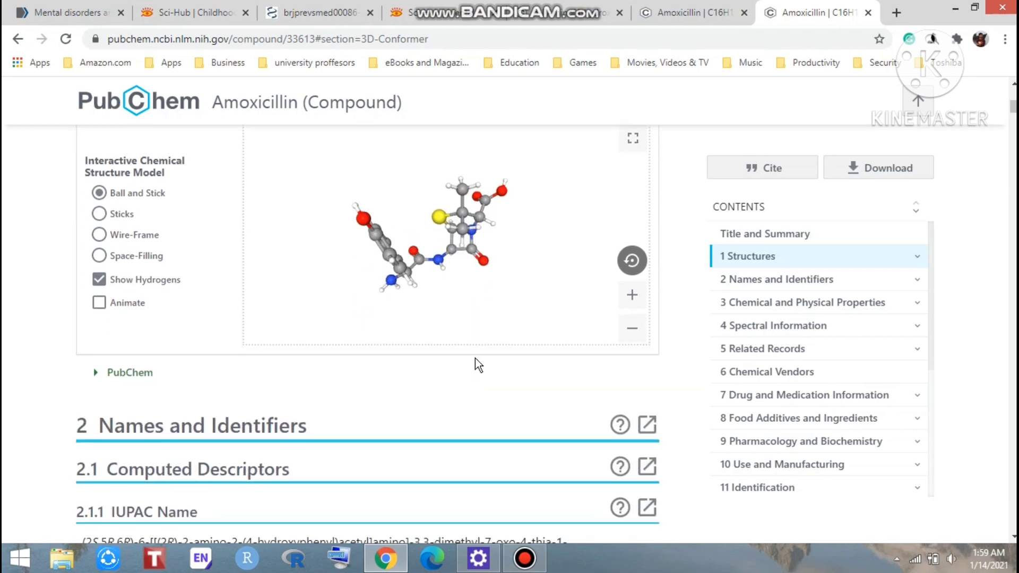
scroll(476, 363, down, 3)
scroll(289, 420, down, 1)
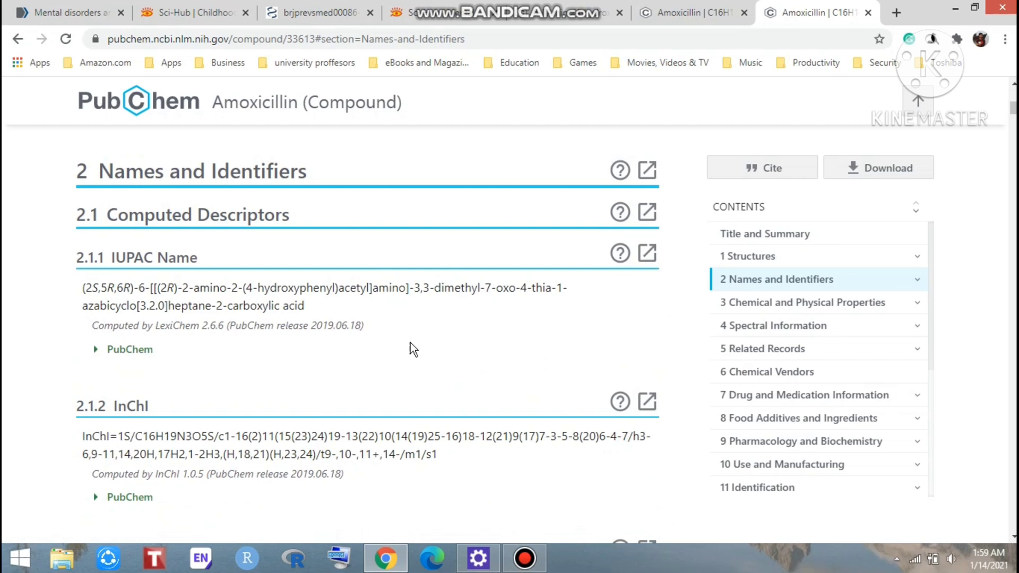
scroll(410, 349, down, 2)
scroll(289, 383, down, 2)
scroll(294, 322, down, 2)
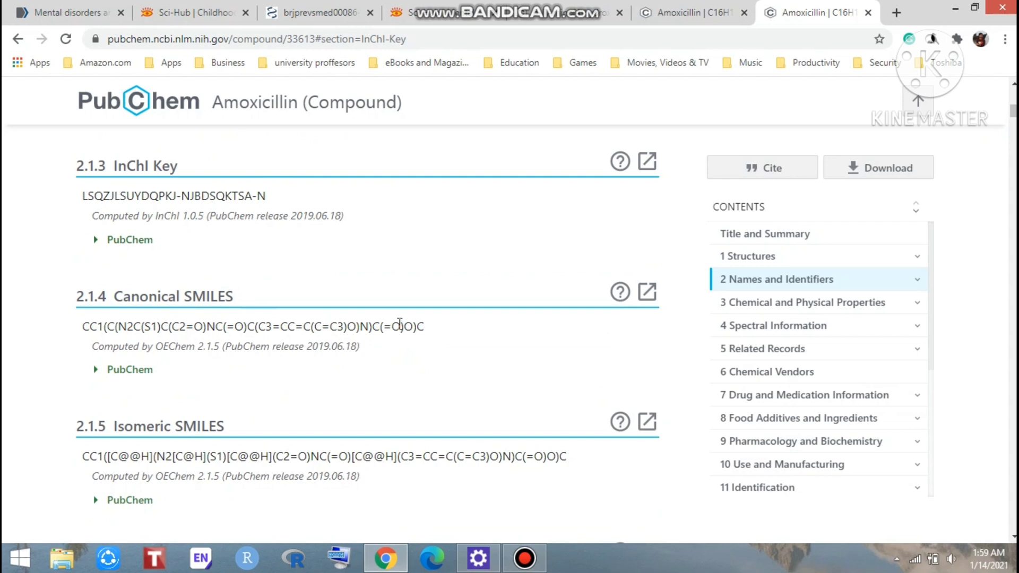
scroll(370, 338, down, 1)
scroll(370, 337, down, 2)
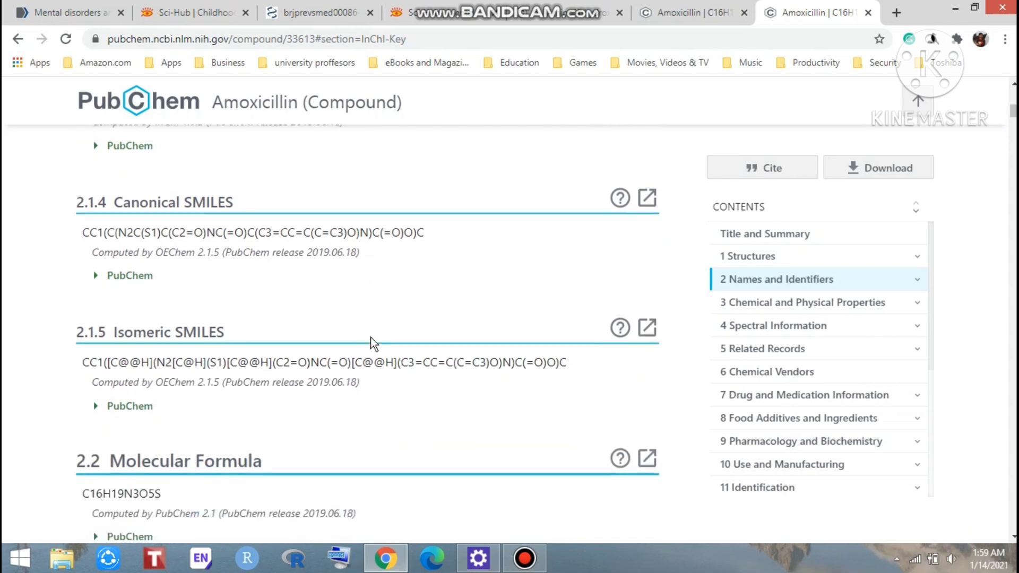
scroll(147, 343, down, 1)
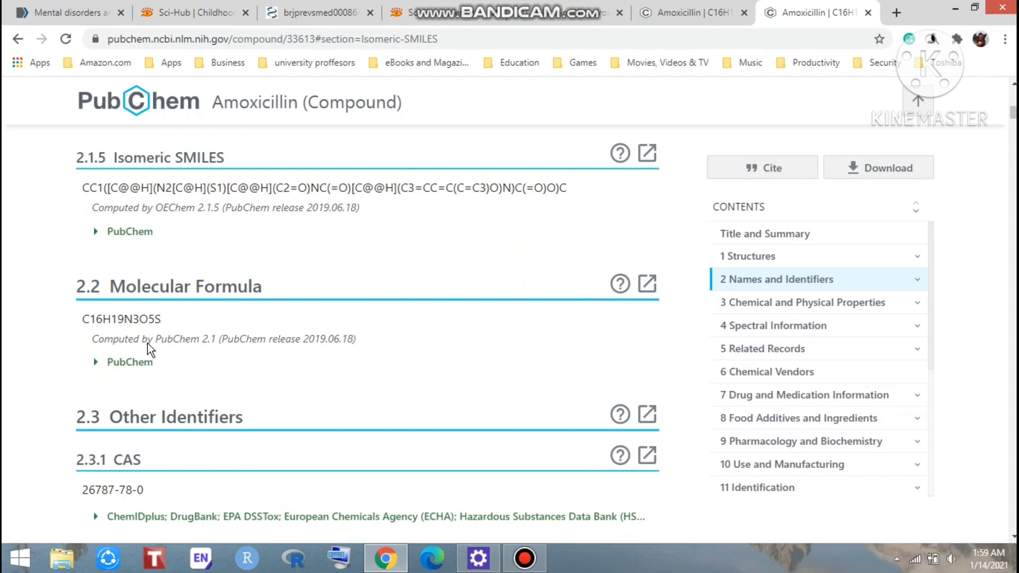
scroll(200, 336, down, 2)
scroll(229, 335, down, 3)
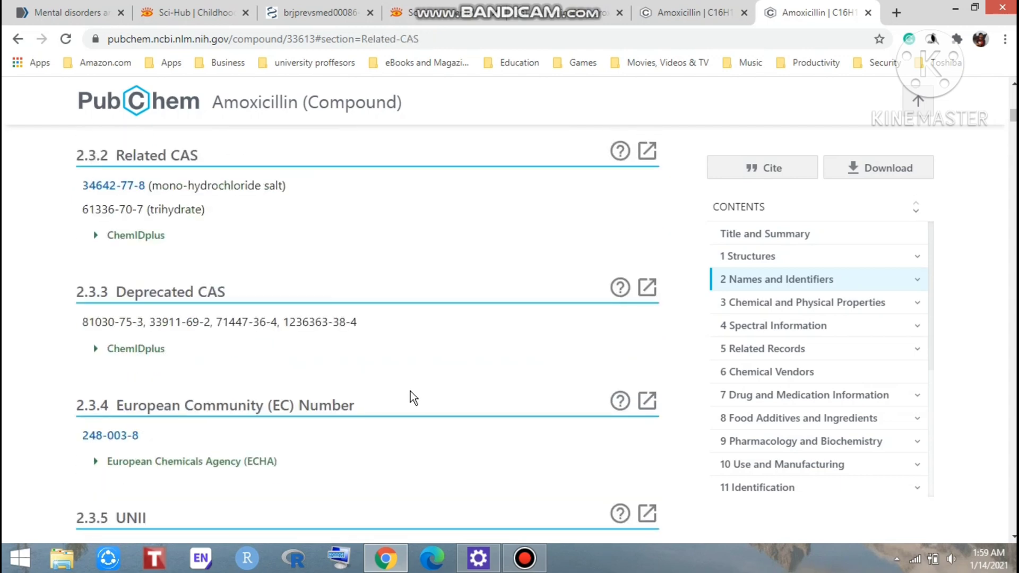
scroll(412, 399, down, 1)
scroll(412, 398, down, 2)
scroll(562, 405, down, 4)
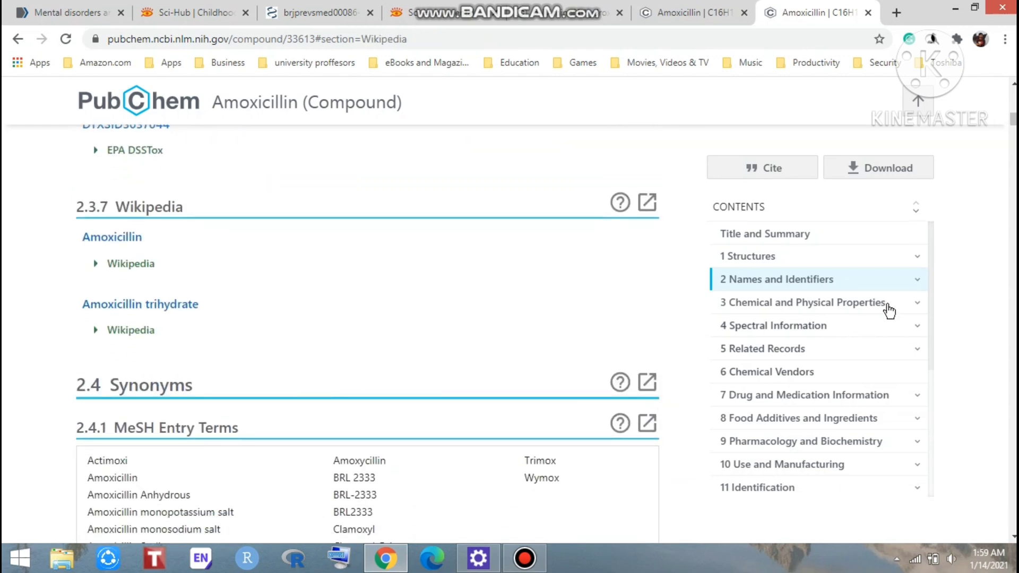
mouse_move(932, 260)
mouse_down()
mouse_move(921, 403)
mouse_move(947, 303)
mouse_up()
scroll(785, 257, up, 2)
scroll(282, 279, up, 1)
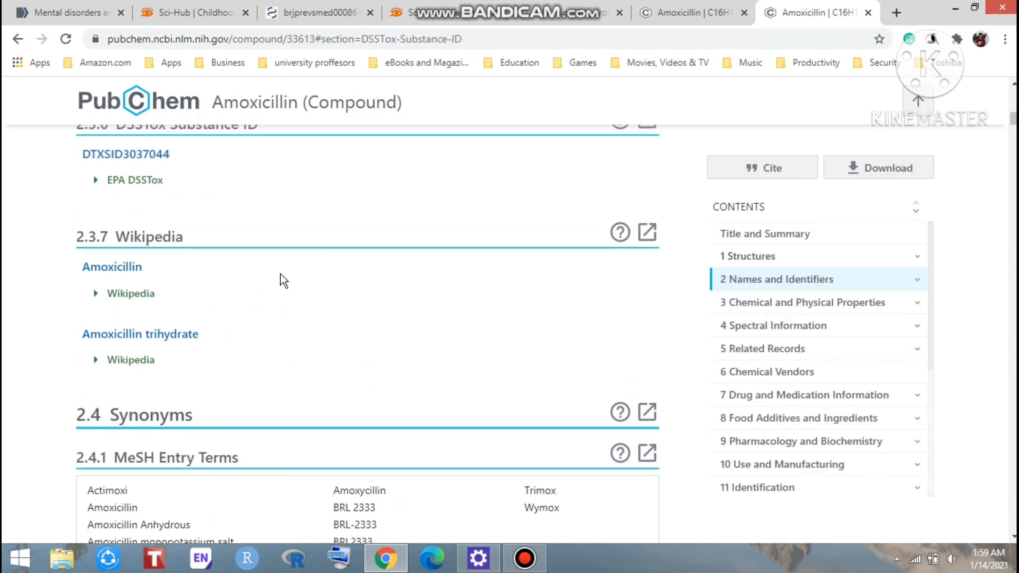
scroll(441, 260, up, 1)
scroll(441, 260, up, 5)
scroll(387, 228, up, 5)
scroll(346, 210, up, 5)
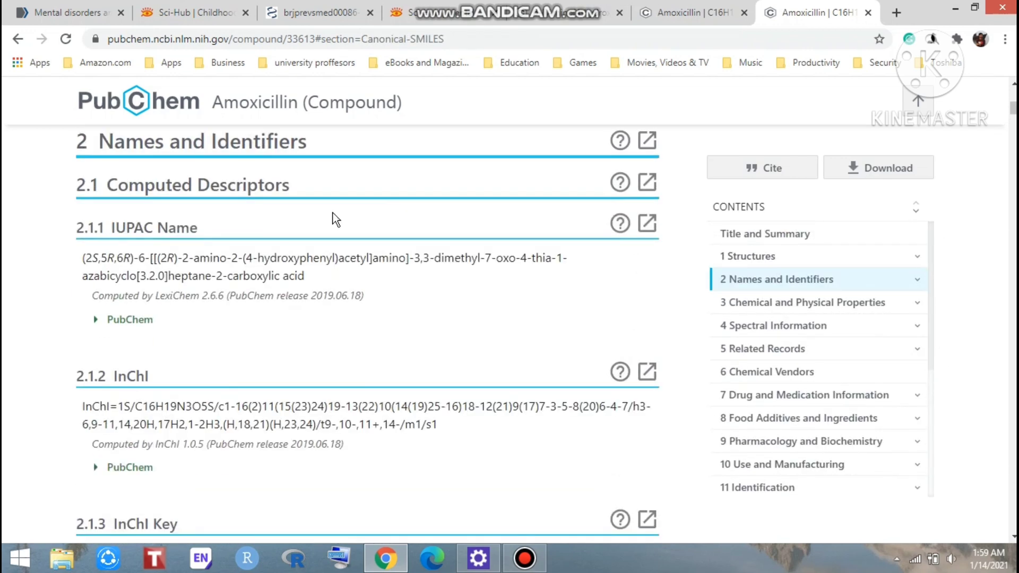
scroll(335, 219, up, 5)
scroll(632, 210, up, 1)
scroll(610, 175, up, 1)
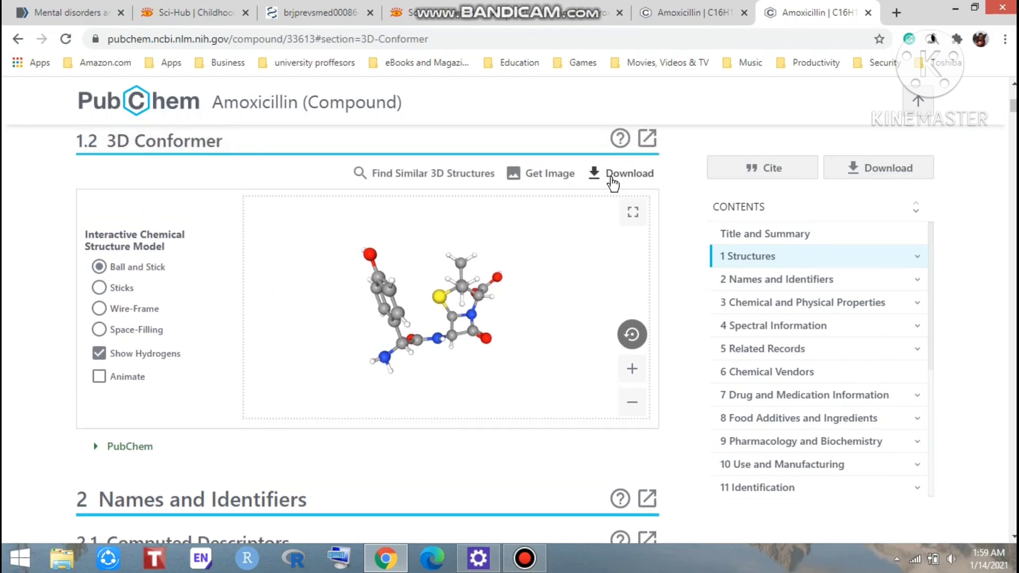
scroll(611, 178, up, 1)
scroll(611, 177, up, 4)
scroll(611, 178, up, 5)
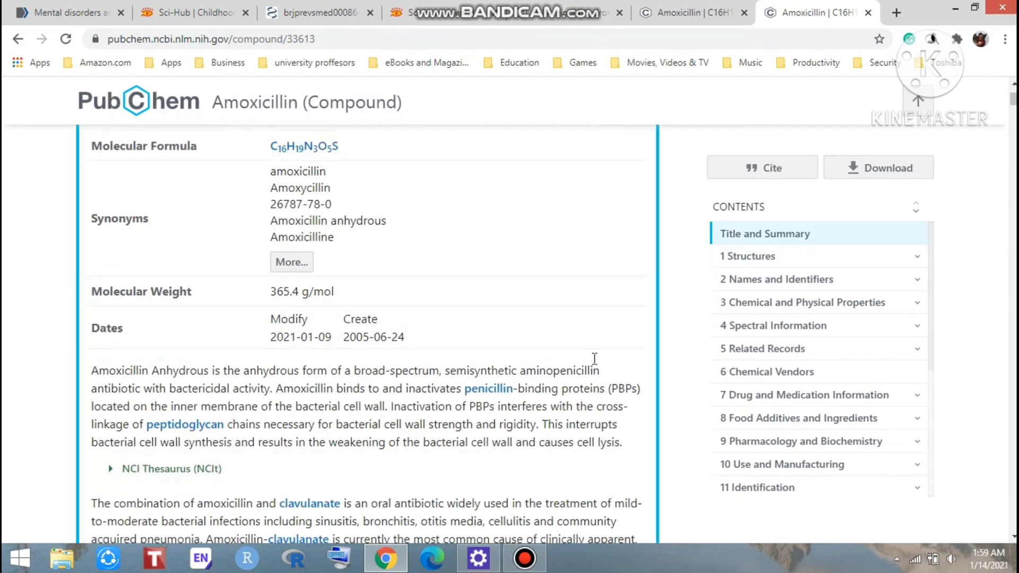
scroll(558, 159, up, 5)
scroll(497, 167, up, 1)
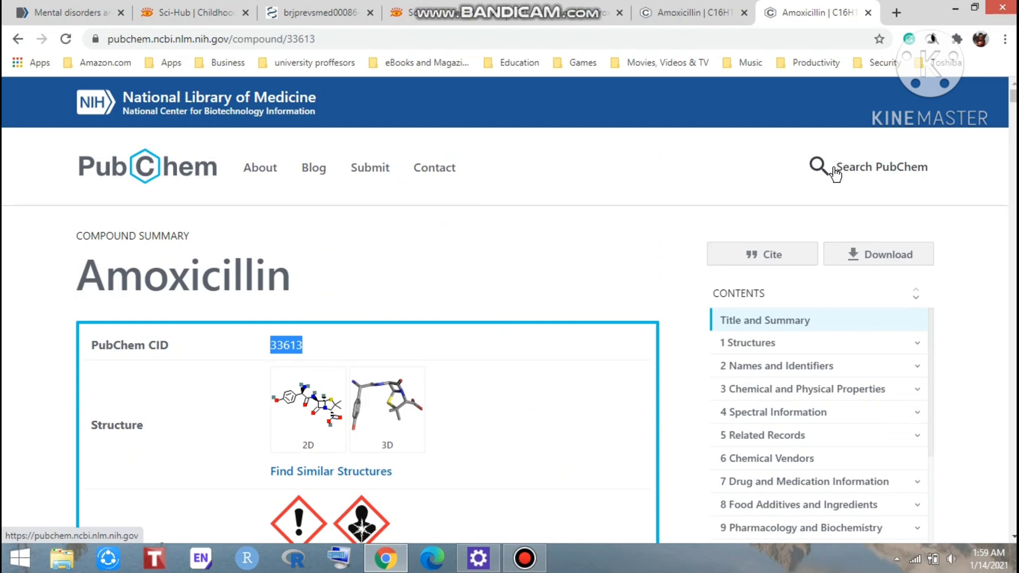